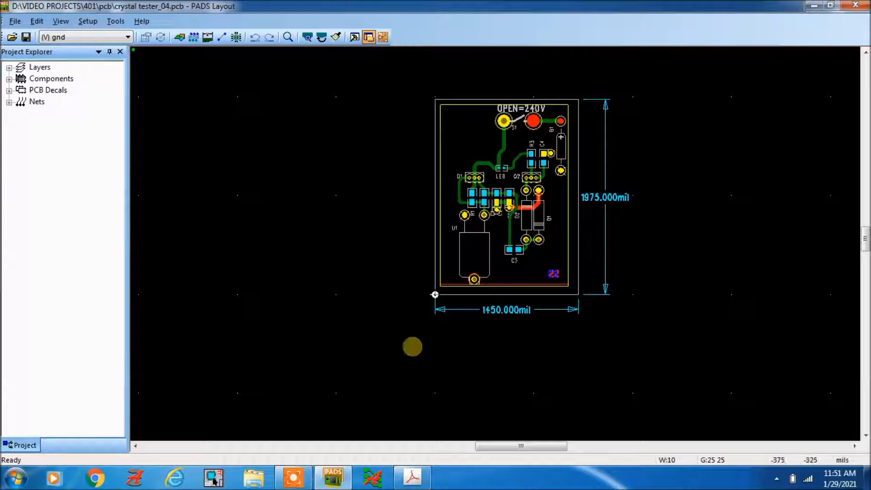
Step: Start a file export of the crystal tester board with DXF Files (*.dxf) as the output format
left_click(16, 21)
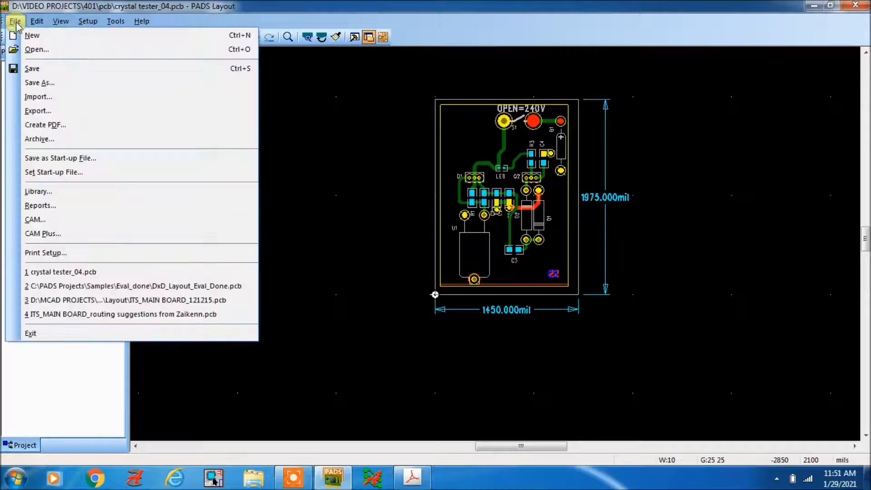
left_click(38, 112)
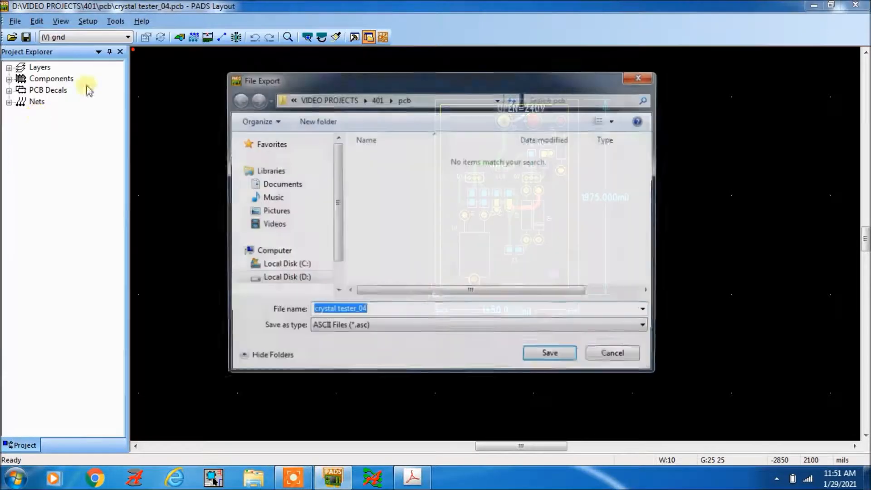
left_click(469, 328)
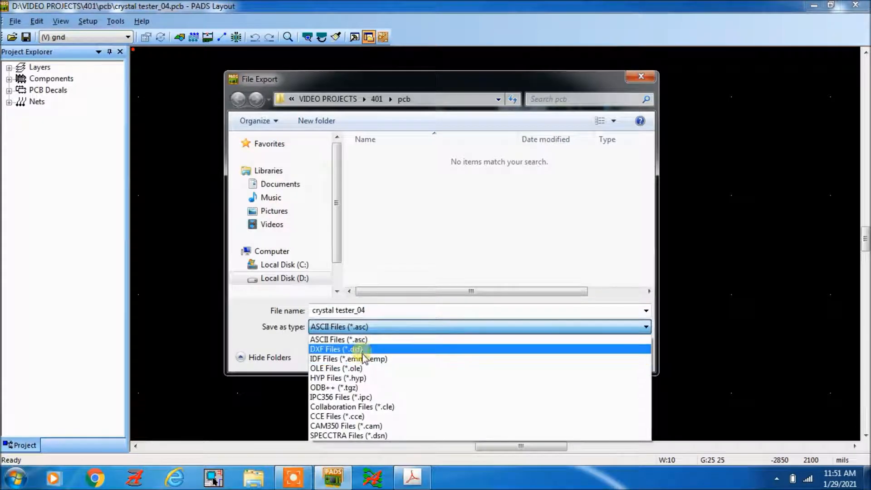
left_click(363, 350)
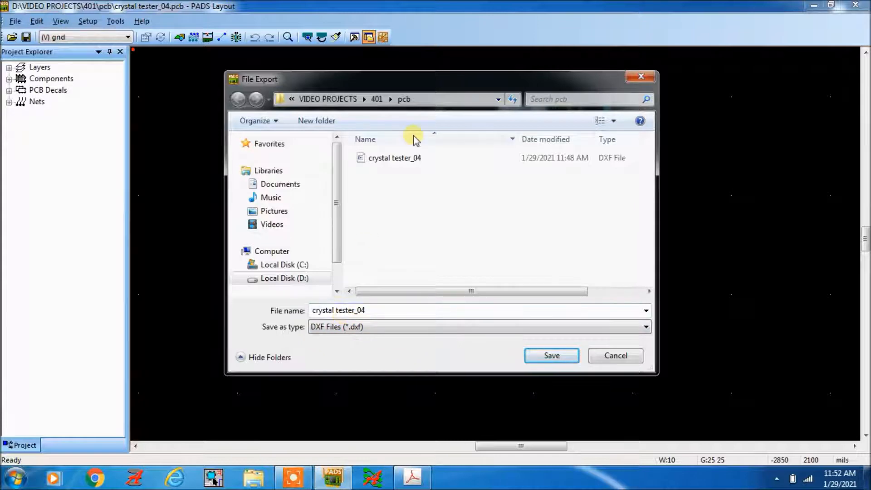
Step: Name the export file "crystal tester_dxf" and save it in the 401\pcb folder to reach the DXF export options
left_click(373, 313)
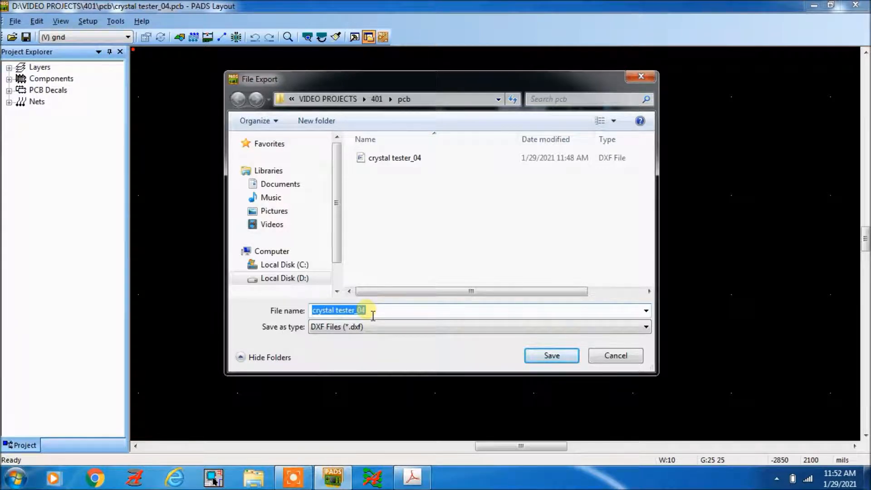
key("BackSpace")
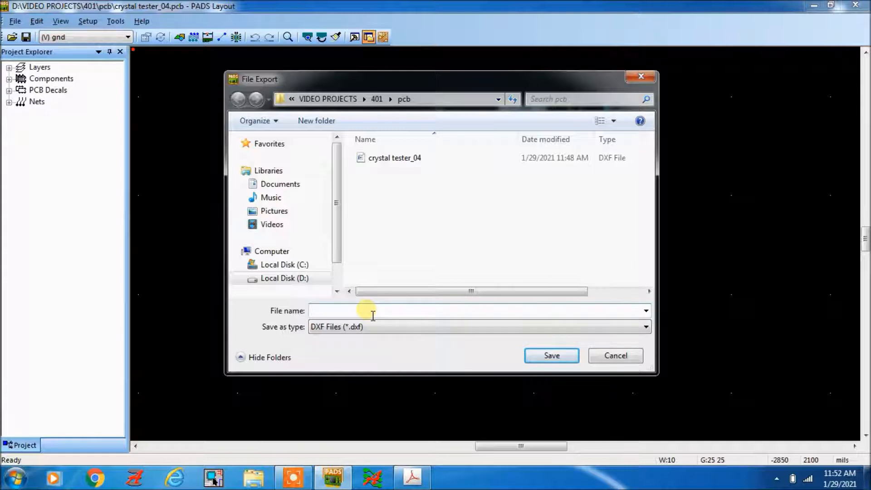
type("c")
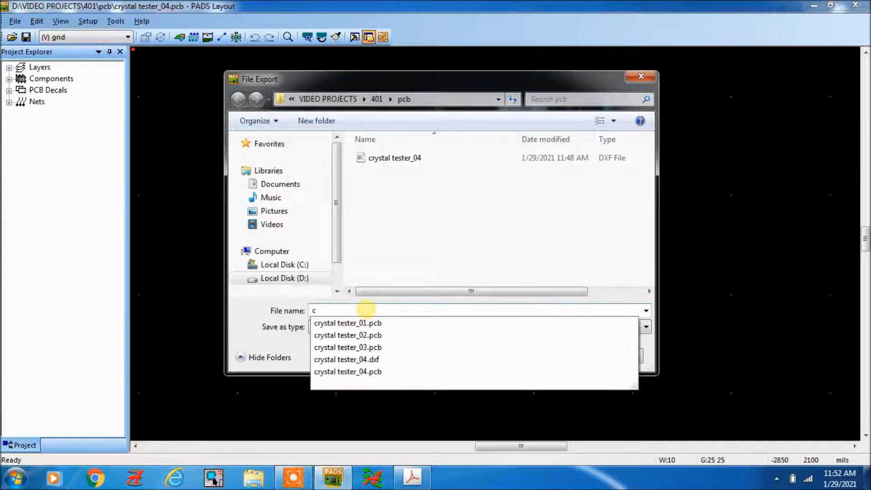
type("rystalteter")
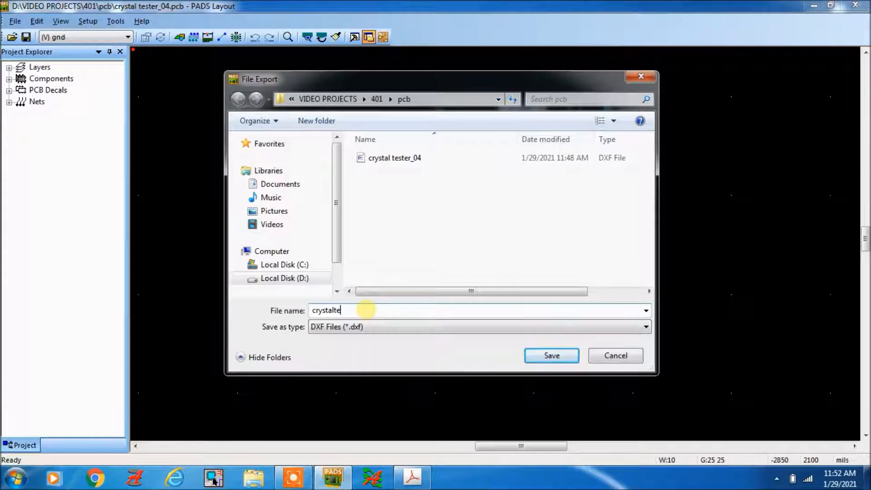
key("BackSpace")
key("BackSpace")
key("BackSpace")
key("BackSpace")
key("BackSpace")
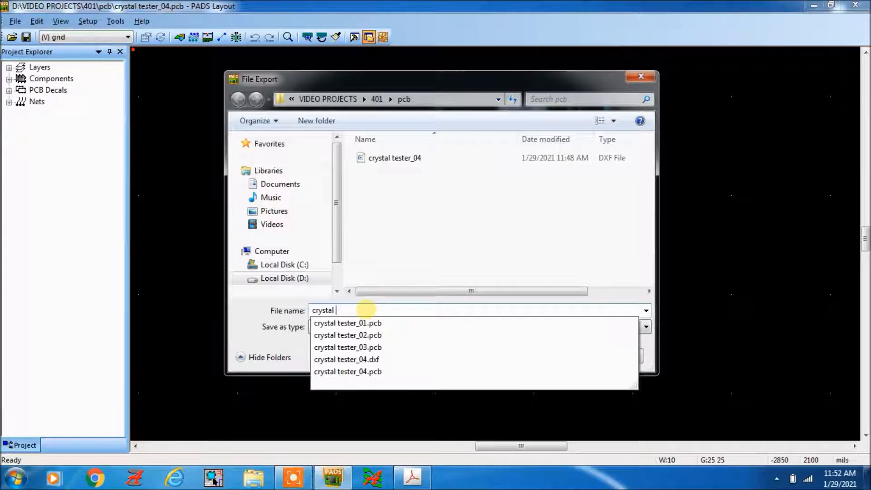
type("tester_d")
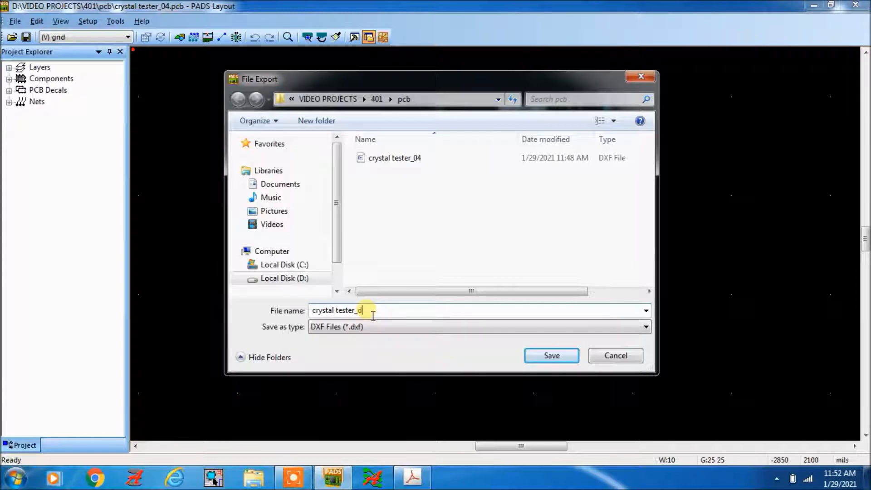
type("xf")
left_click(552, 357)
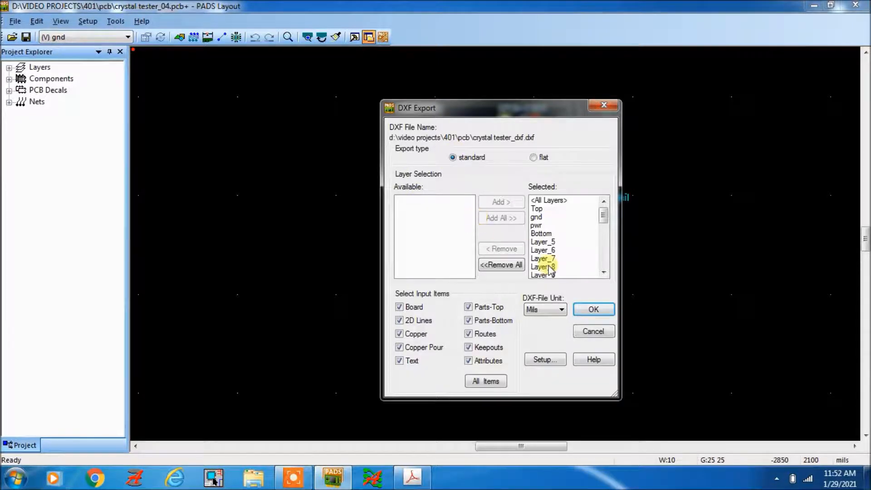
Step: Set the DXF file unit to Inches and the system units of the DXF drill size and symbol setup to Inches
left_click(547, 314)
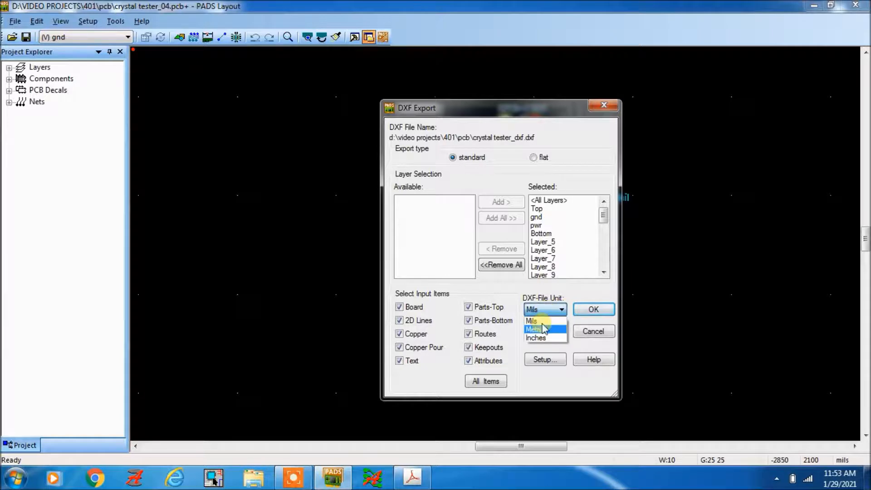
left_click(541, 341)
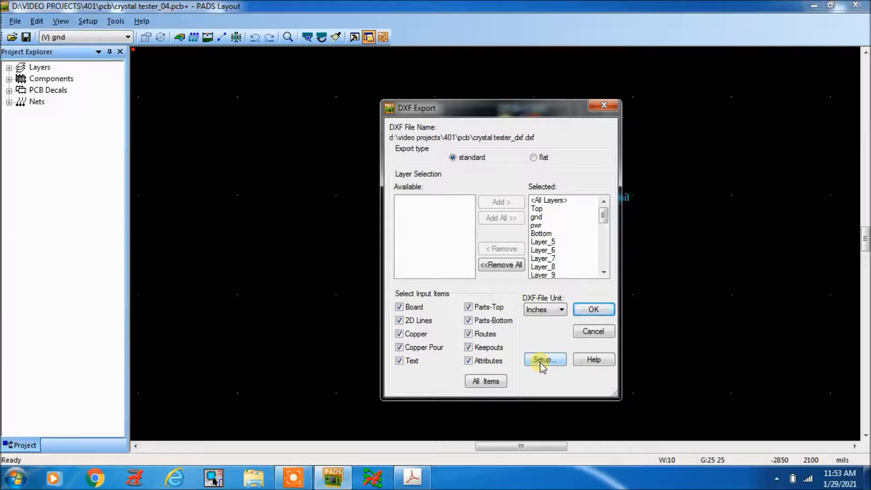
left_click(541, 361)
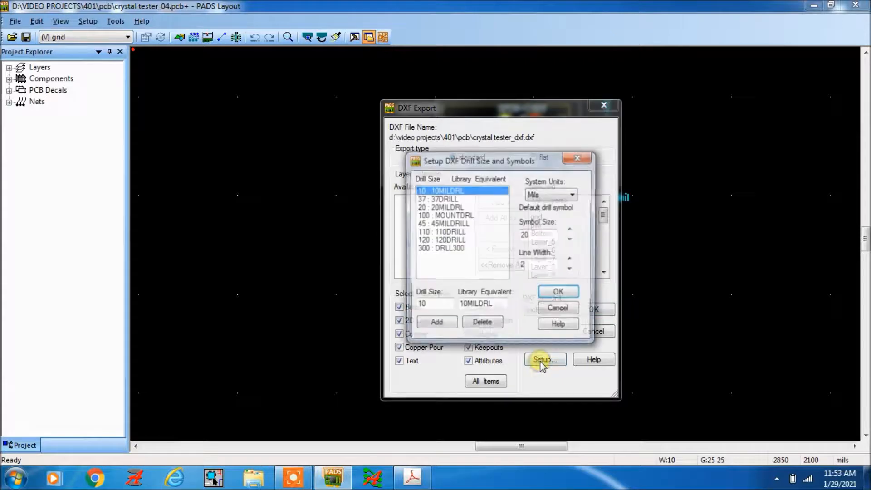
left_click(549, 195)
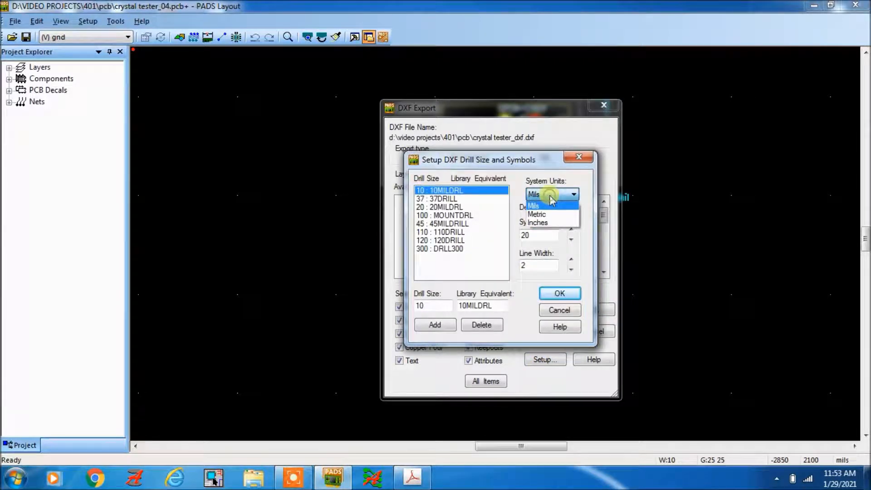
left_click(549, 223)
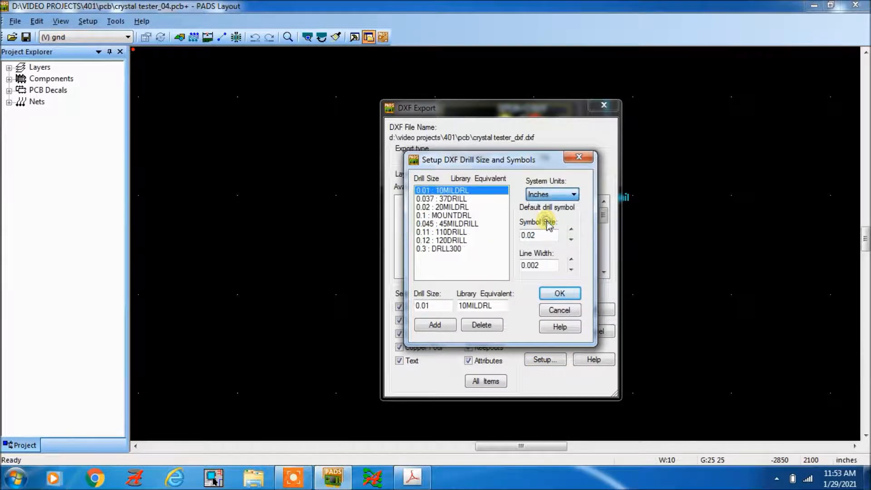
left_click(557, 295)
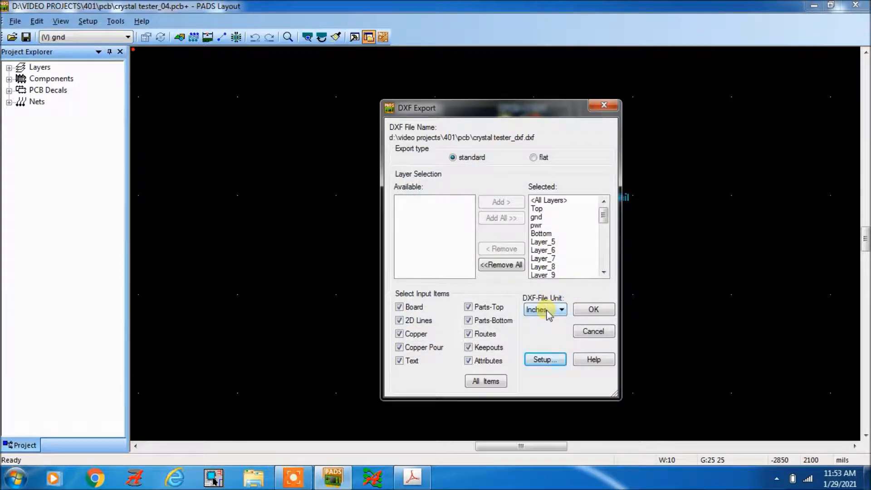
Step: Recheck the system units in the drill size and symbol setup and the available DXF file units
left_click(545, 363)
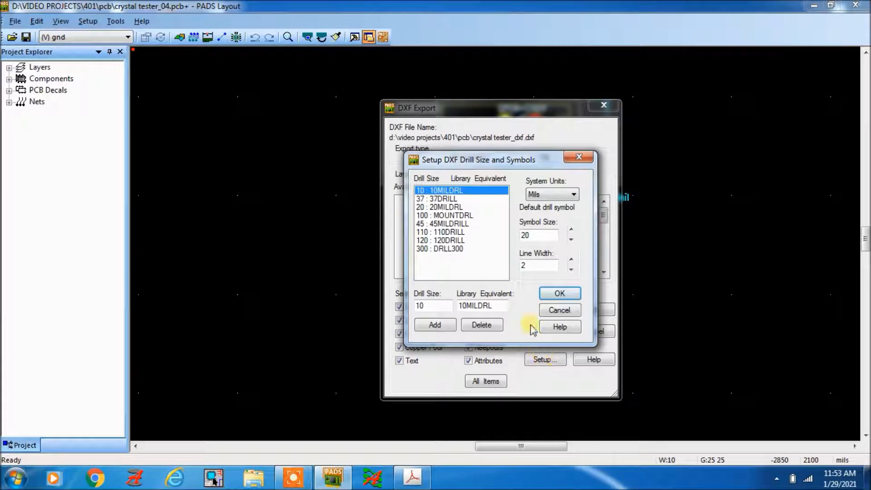
left_click(553, 295)
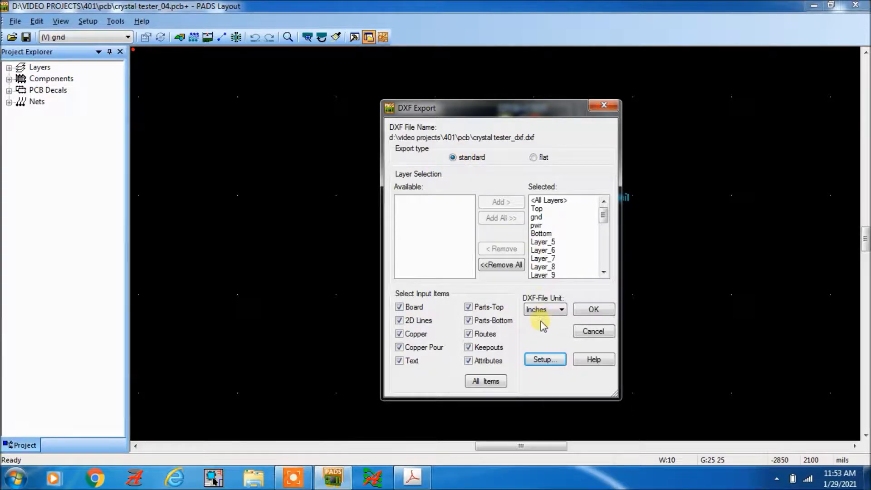
left_click(543, 309)
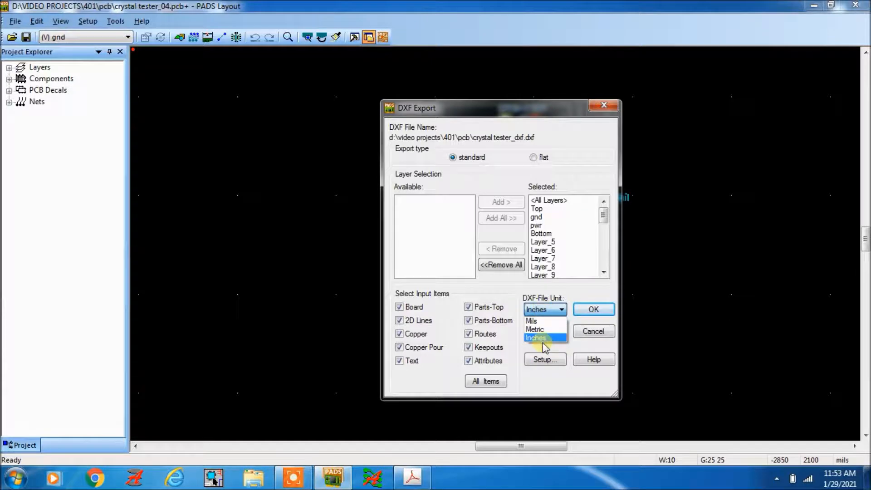
left_click(532, 378)
Step: Reapply Inches as the drill setup's system units and run the standard DXF export with all layers and items
left_click(541, 361)
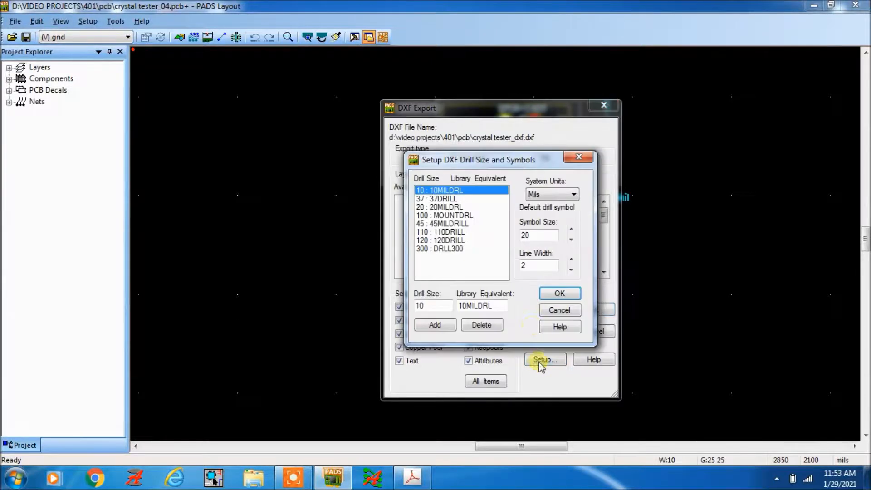
left_click(541, 194)
left_click(540, 224)
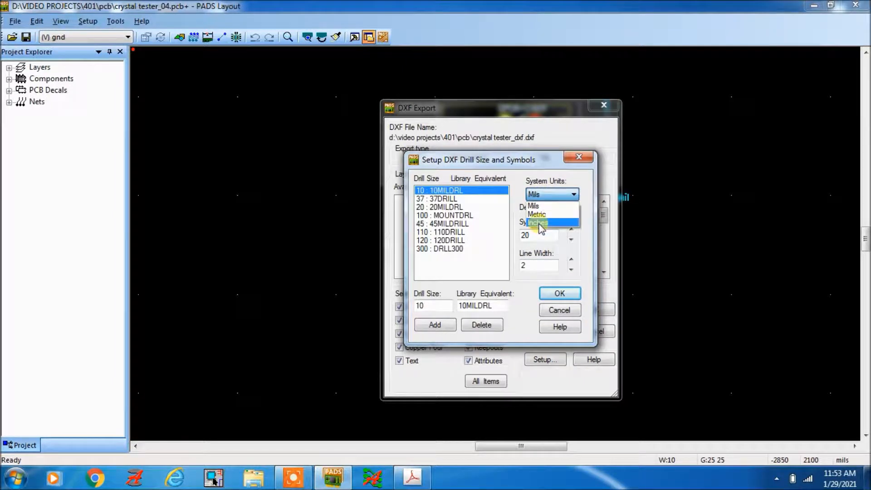
left_click(561, 293)
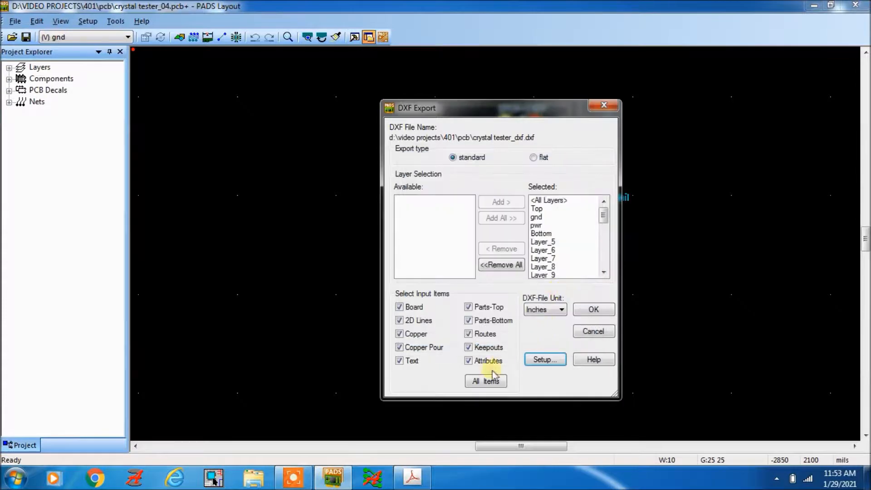
left_click(593, 309)
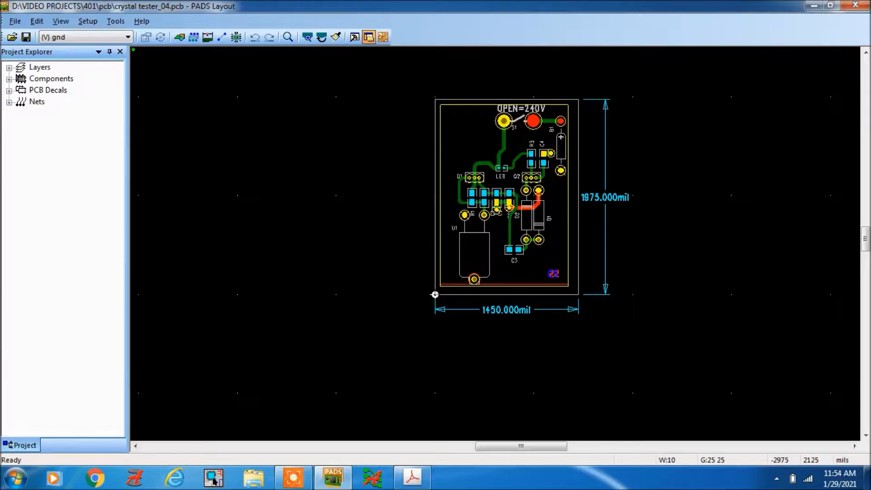
Step: Create a new blank layout design
left_click(15, 21)
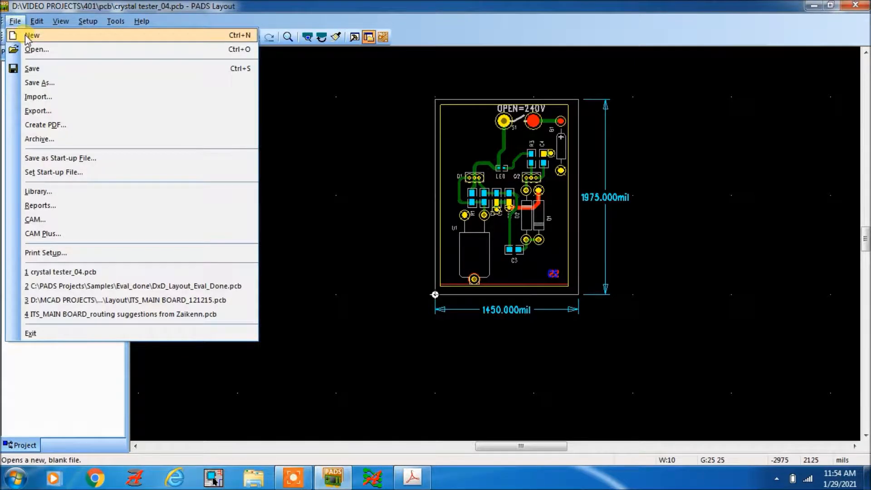
left_click(26, 36)
left_click_drag(312, 126, 36, 33)
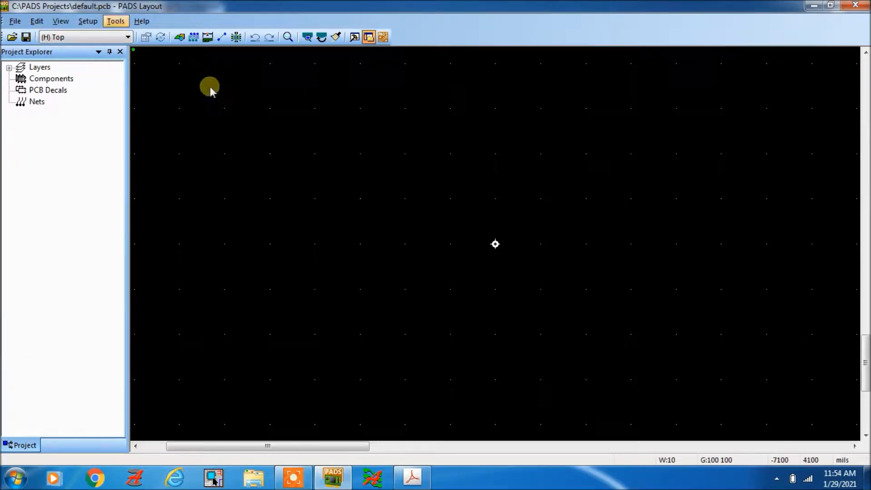
Step: Start a file import and browse to the VIDEO PROJECTS\401\pcb folder on Local Disk (D:)
left_click(14, 21)
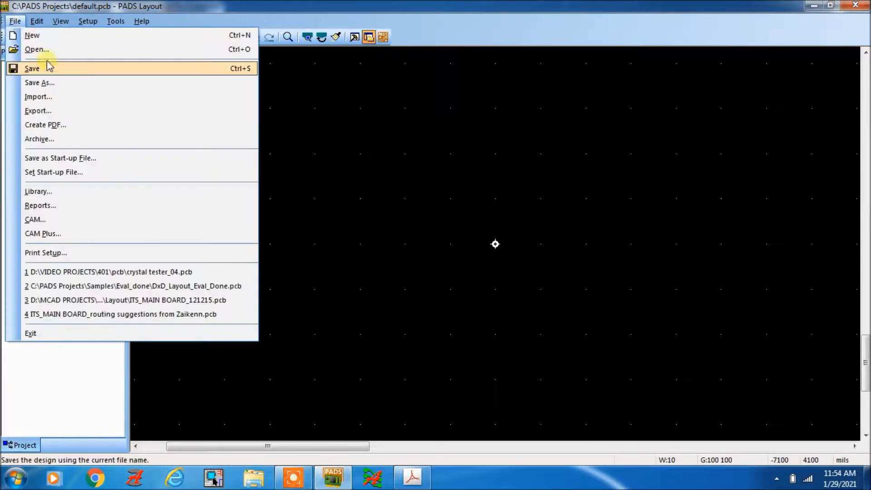
left_click(44, 97)
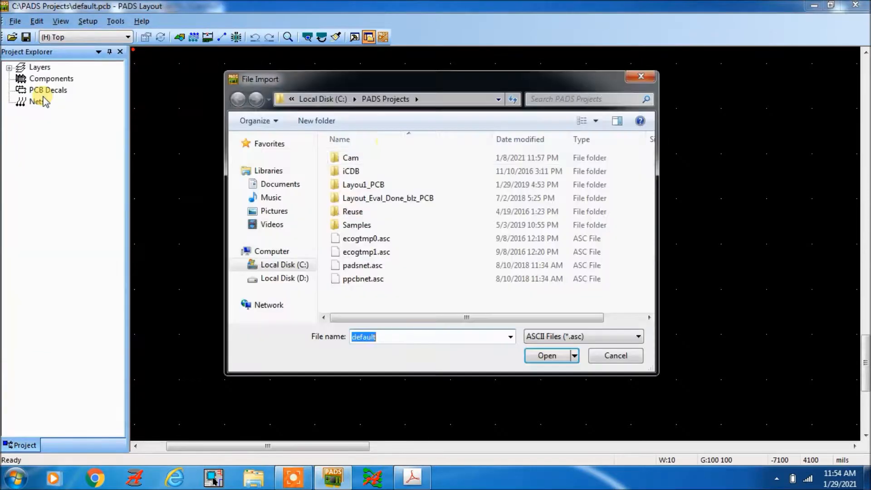
left_click(302, 278)
double_click(395, 187)
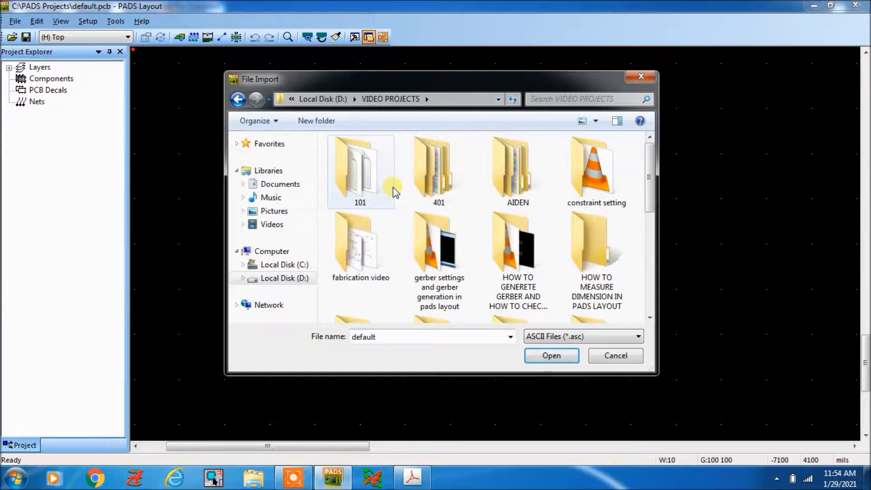
double_click(434, 179)
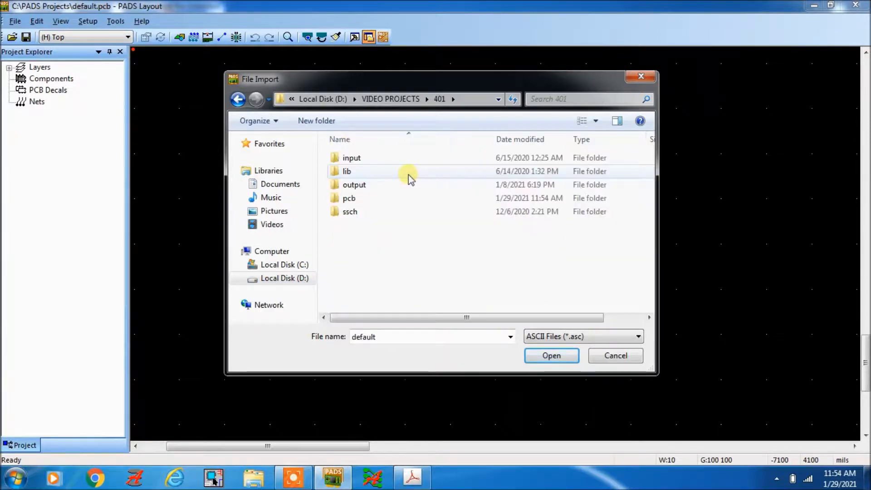
left_click(358, 200)
double_click(358, 200)
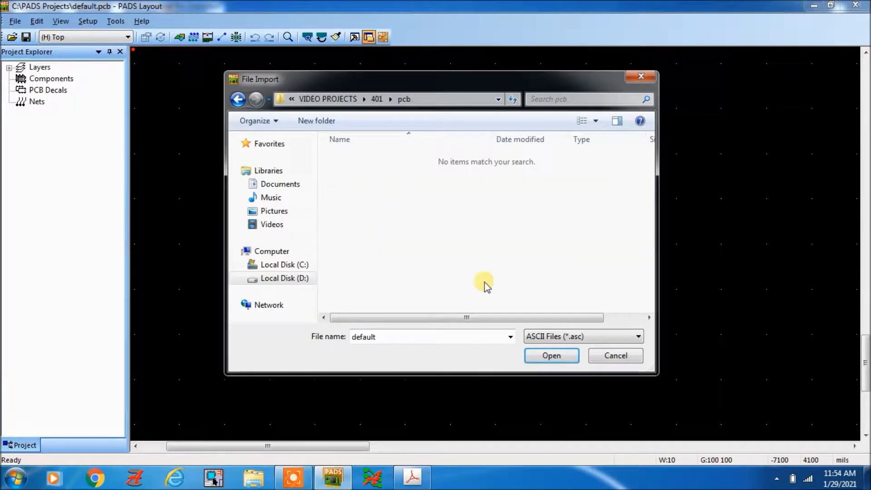
Step: Import the DXF file "crystal tester_dxf" in New mode with all layers and input items selected
left_click(557, 340)
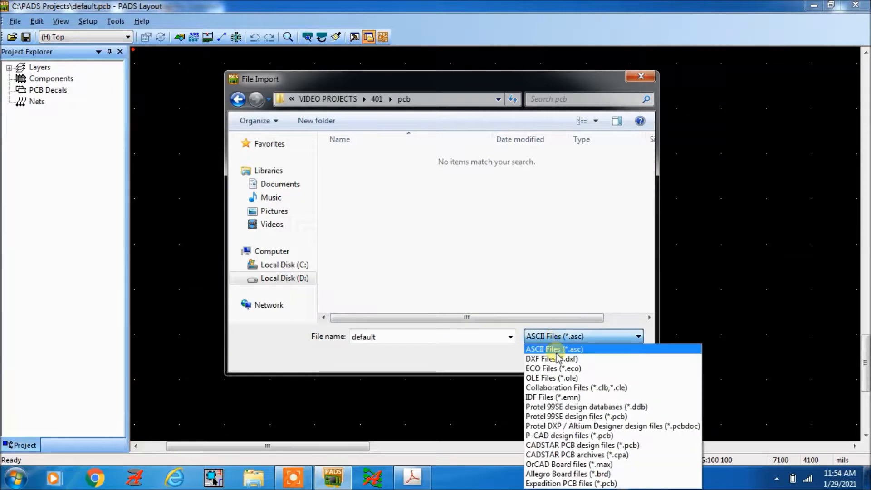
left_click(558, 358)
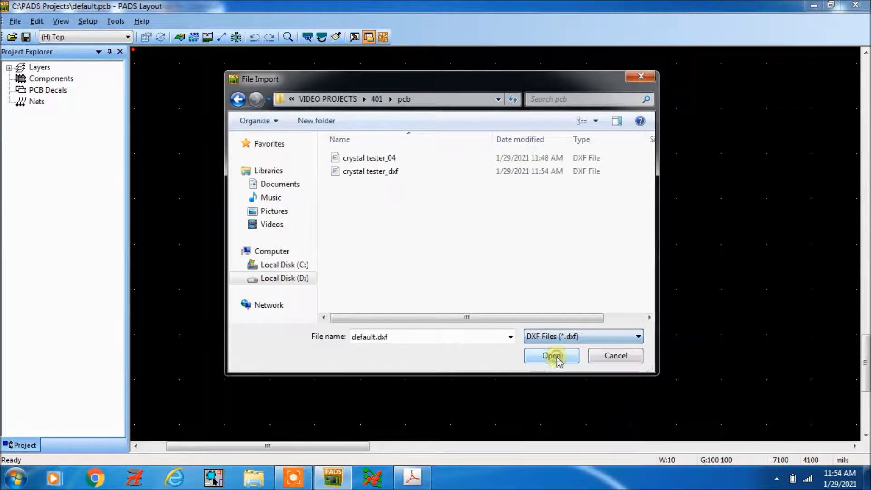
left_click(388, 171)
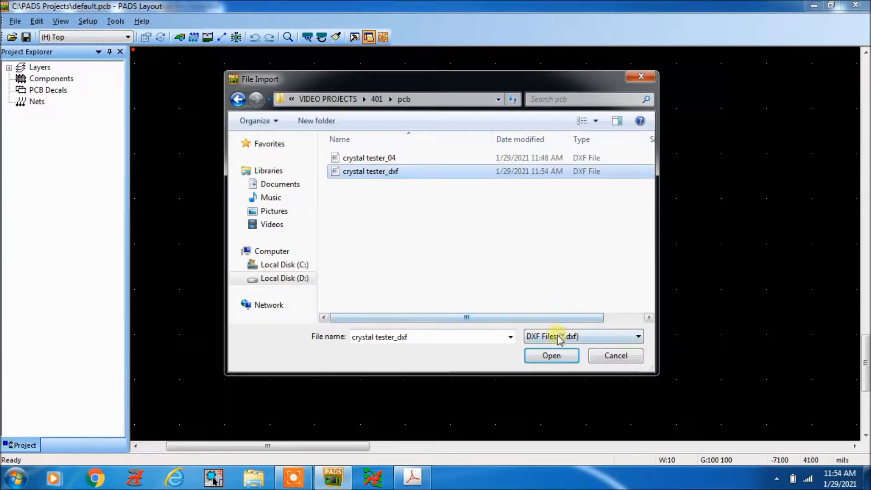
left_click(553, 356)
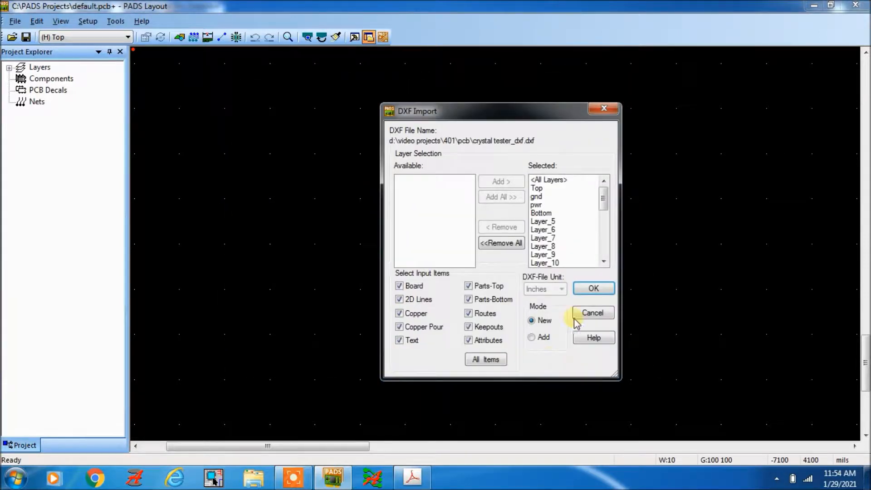
left_click(593, 288)
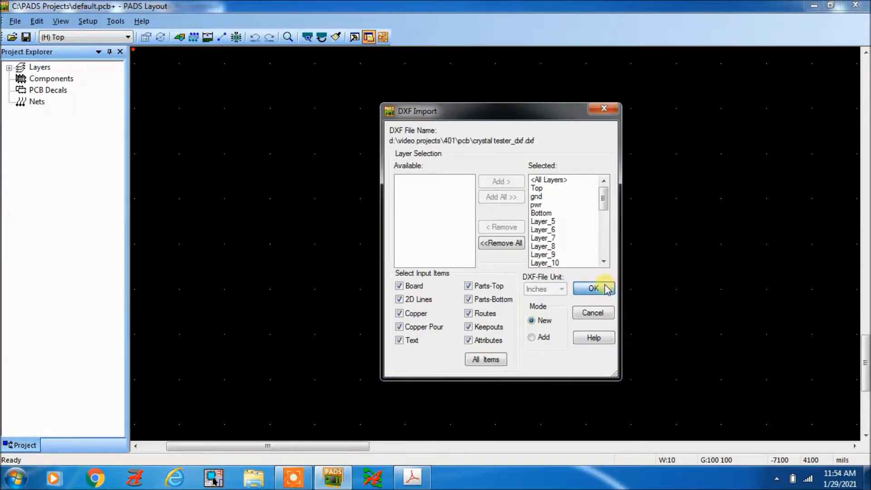